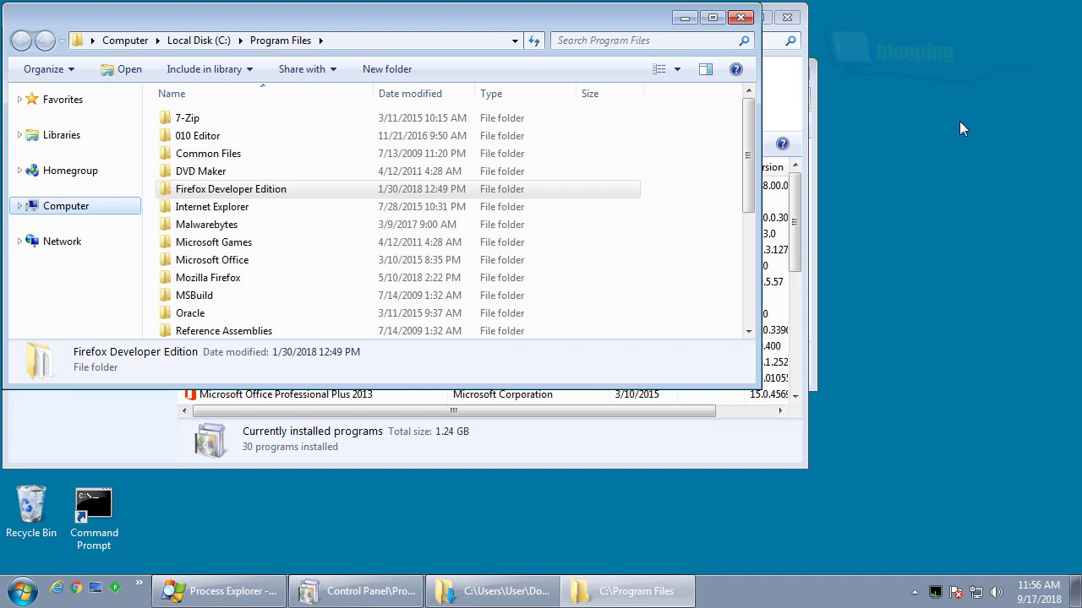
Close Programs and Features and move the Program Files window aside to reveal Downloads.
{"action": "left_click_drag", "start_coordinate": [437, 28], "coordinate": [568, 75]}
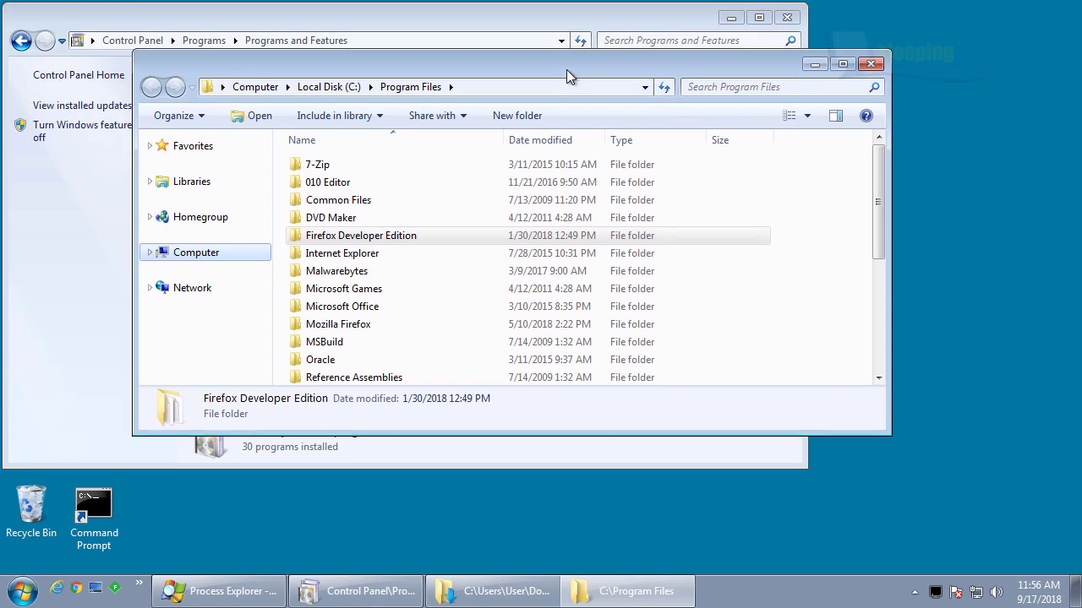
{"action": "left_click", "coordinate": [91, 276]}
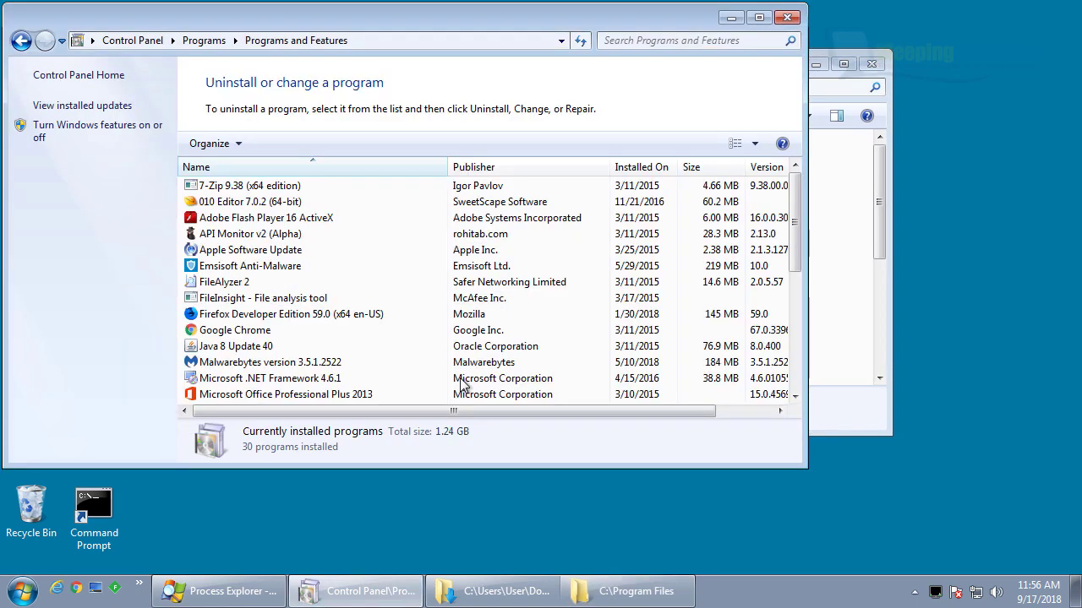
{"action": "left_click", "coordinate": [785, 17]}
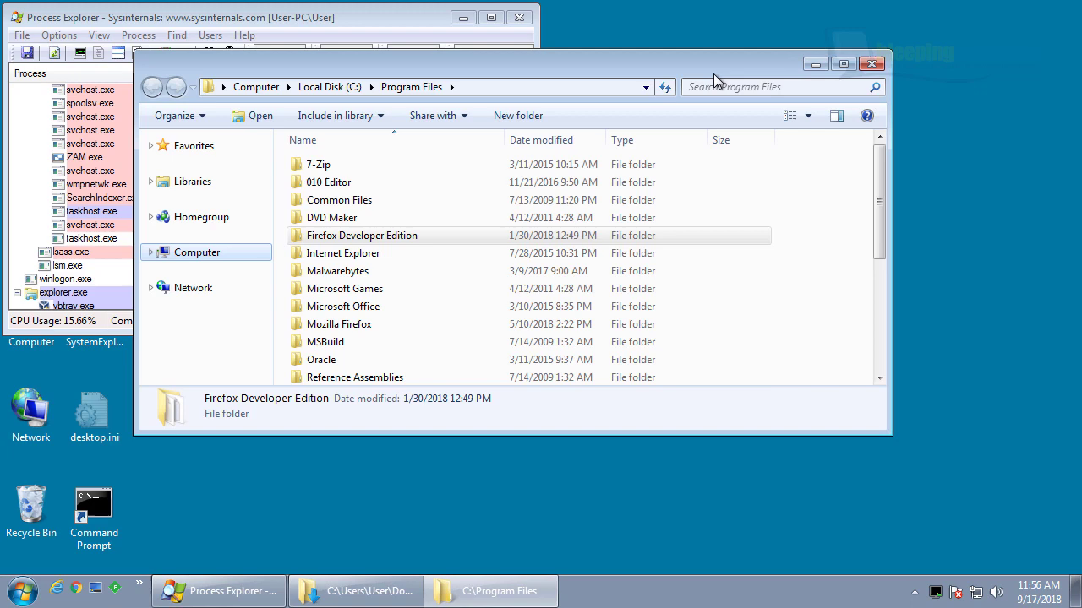
{"action": "left_click_drag", "start_coordinate": [715, 67], "coordinate": [861, 71]}
Run ccsetup537_slim.exe as admin and install CCleaner v5.37 with automatic update checks unchecked.
{"action": "left_click", "coordinate": [414, 591]}
{"action": "double_click", "coordinate": [500, 215]}
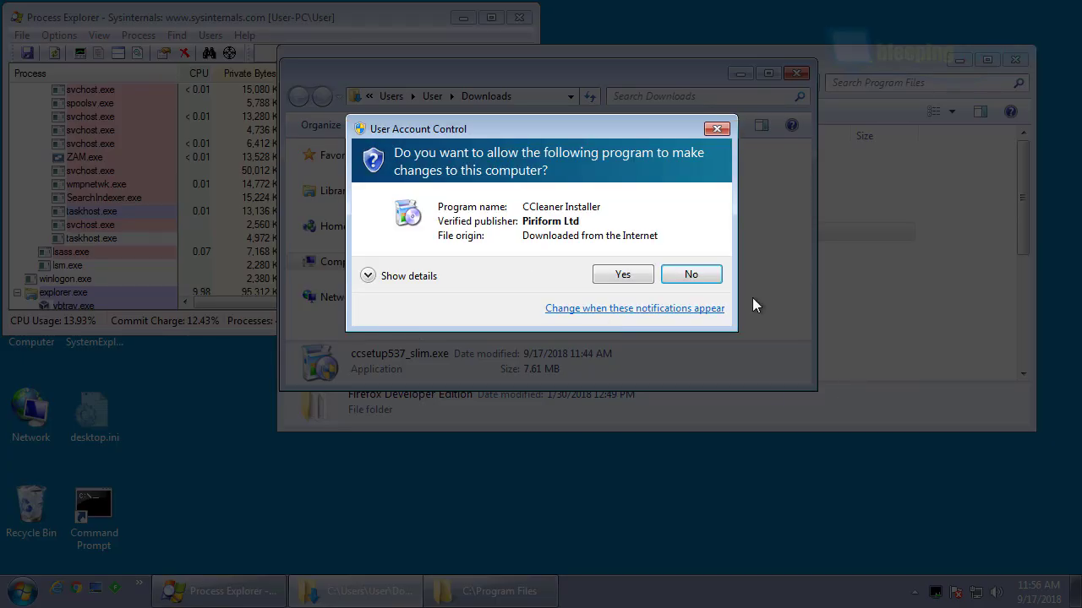
{"action": "left_click", "coordinate": [615, 275]}
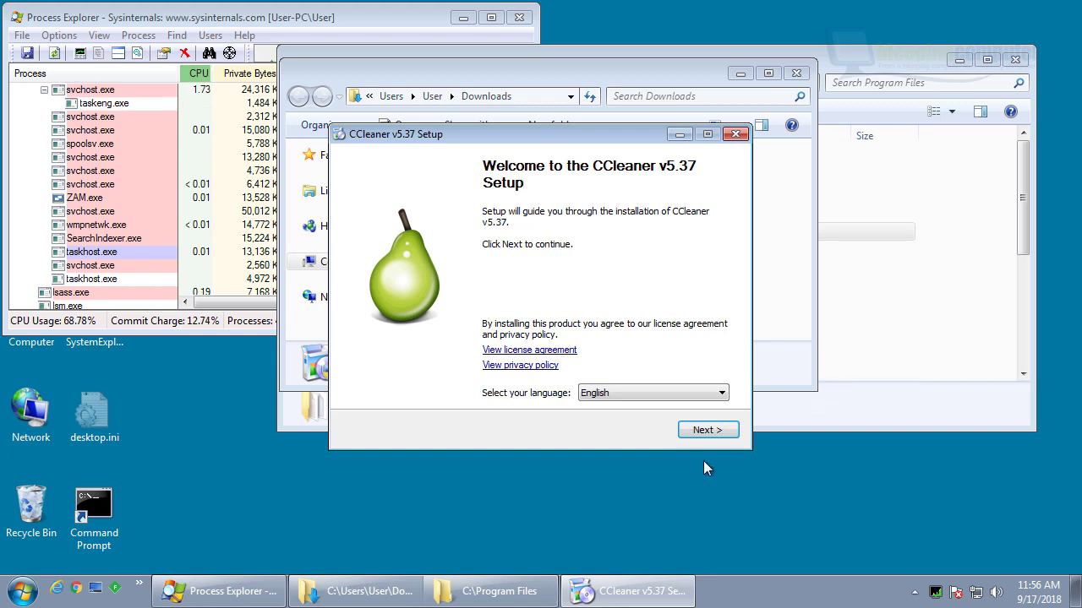
{"action": "left_click", "coordinate": [701, 431]}
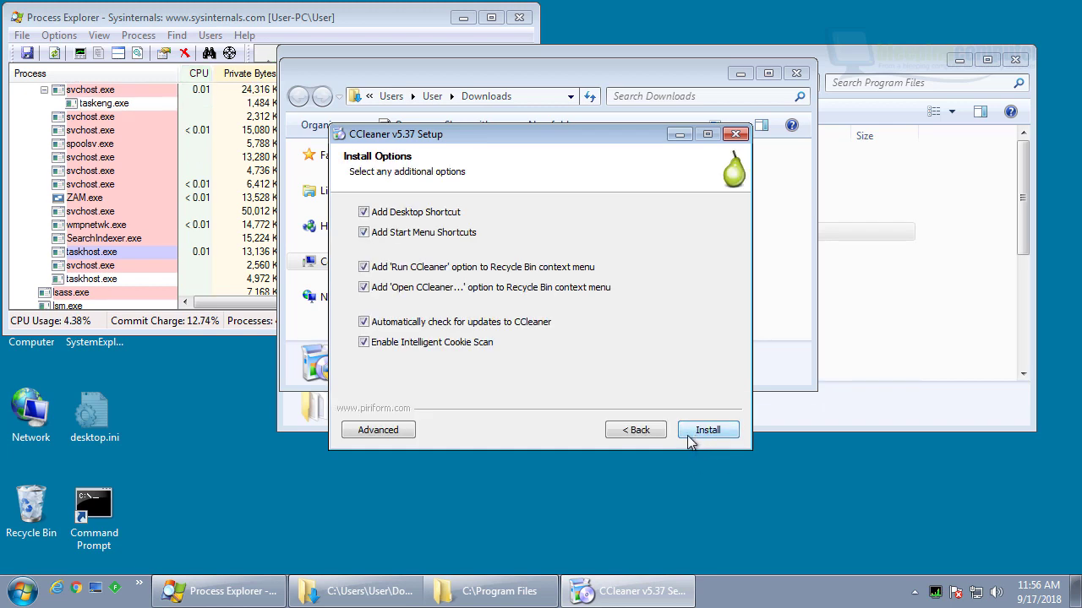
{"action": "left_click", "coordinate": [425, 324]}
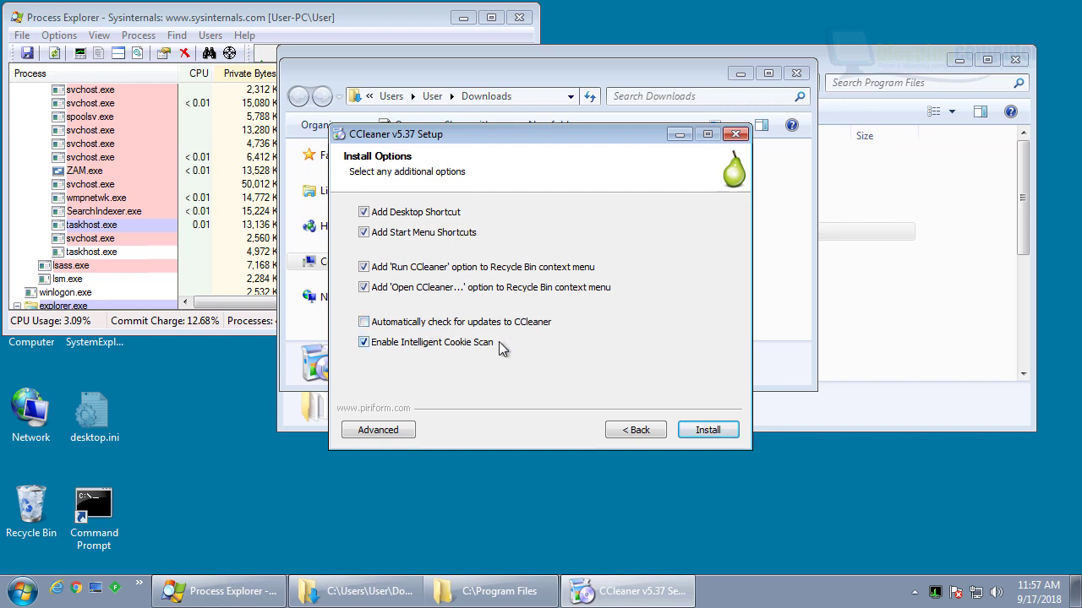
{"action": "left_click", "coordinate": [699, 433]}
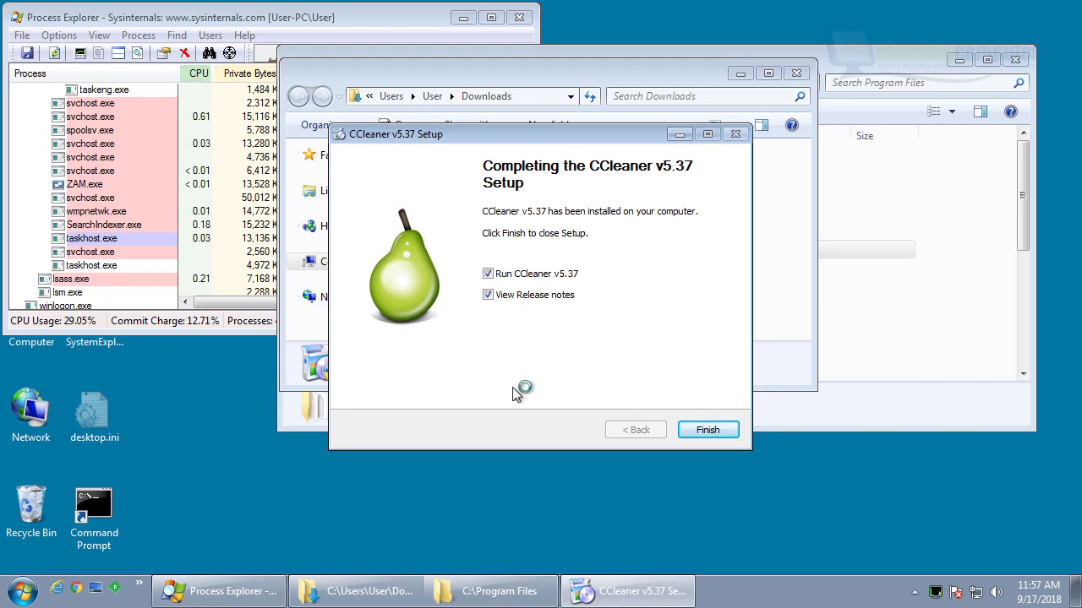
Open the properties of the CCUpdate.exe process (PID 984) and explore its image location.
{"action": "left_click", "coordinate": [119, 254]}
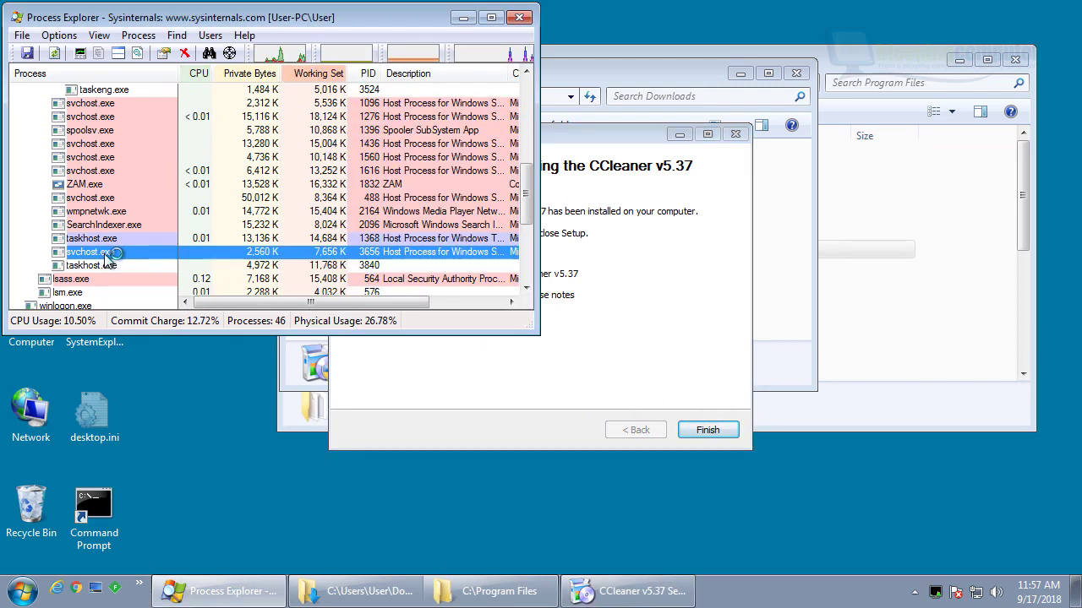
{"action": "scroll", "coordinate": [127, 258], "scroll_direction": "down", "scroll_amount": 4}
{"action": "left_click", "coordinate": [110, 266]}
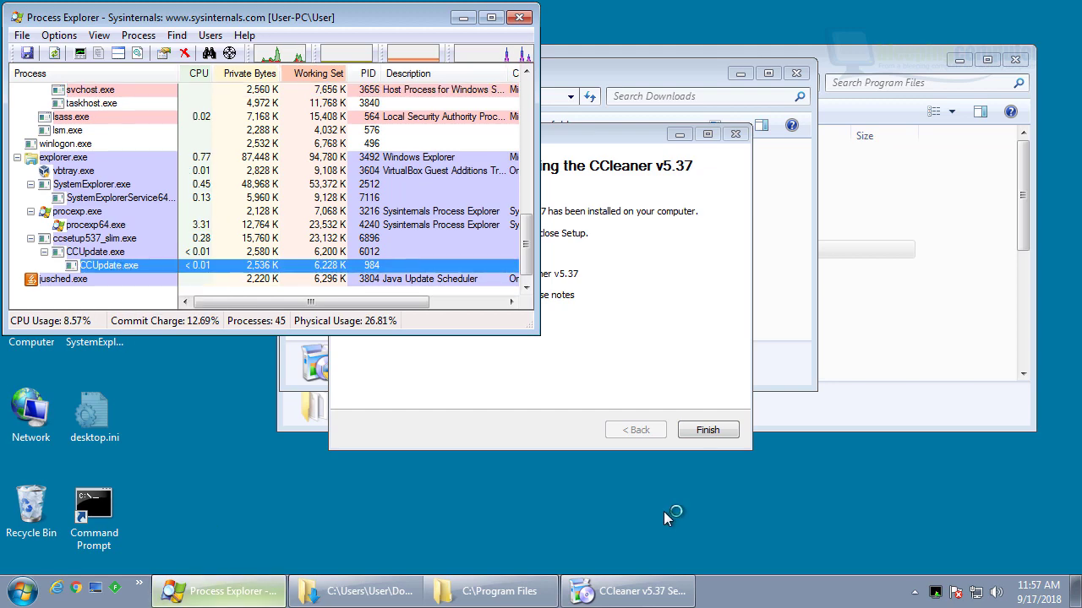
{"action": "left_click_drag", "start_coordinate": [541, 330], "coordinate": [822, 411]}
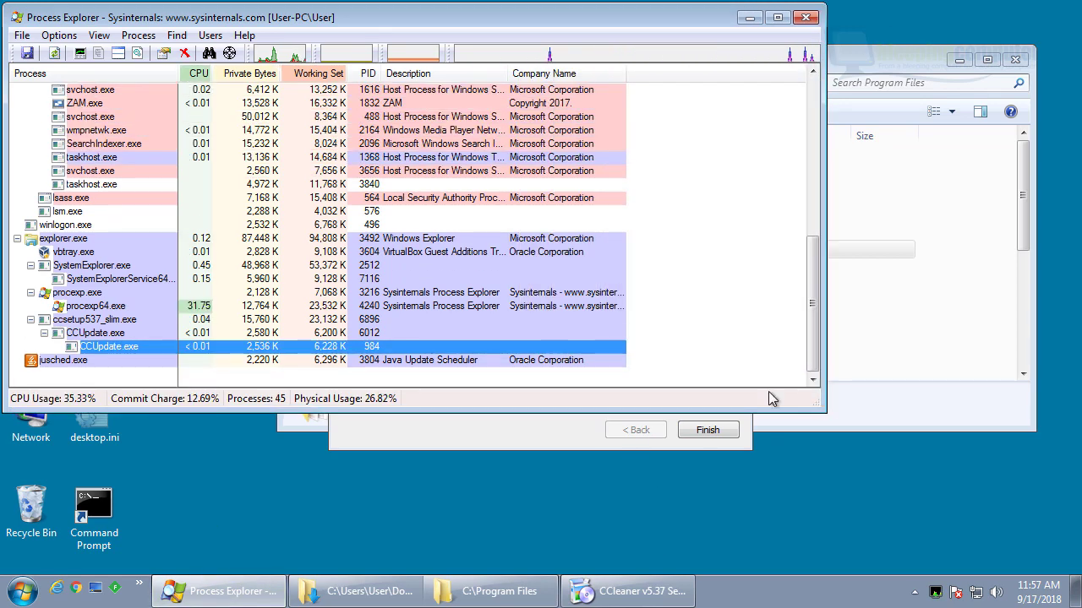
{"action": "right_click", "coordinate": [130, 346]}
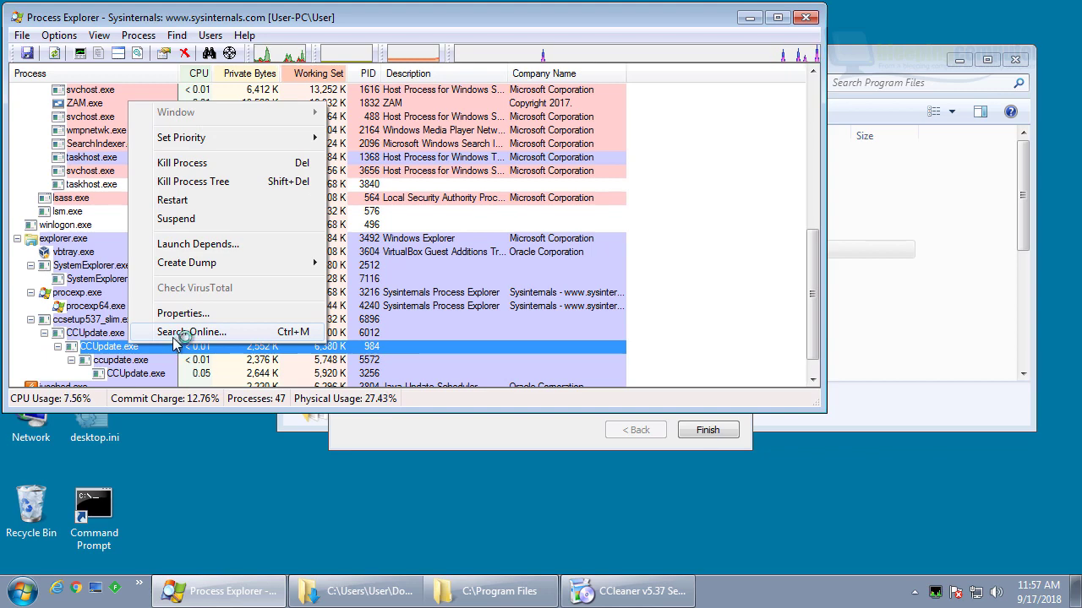
{"action": "left_click", "coordinate": [184, 313]}
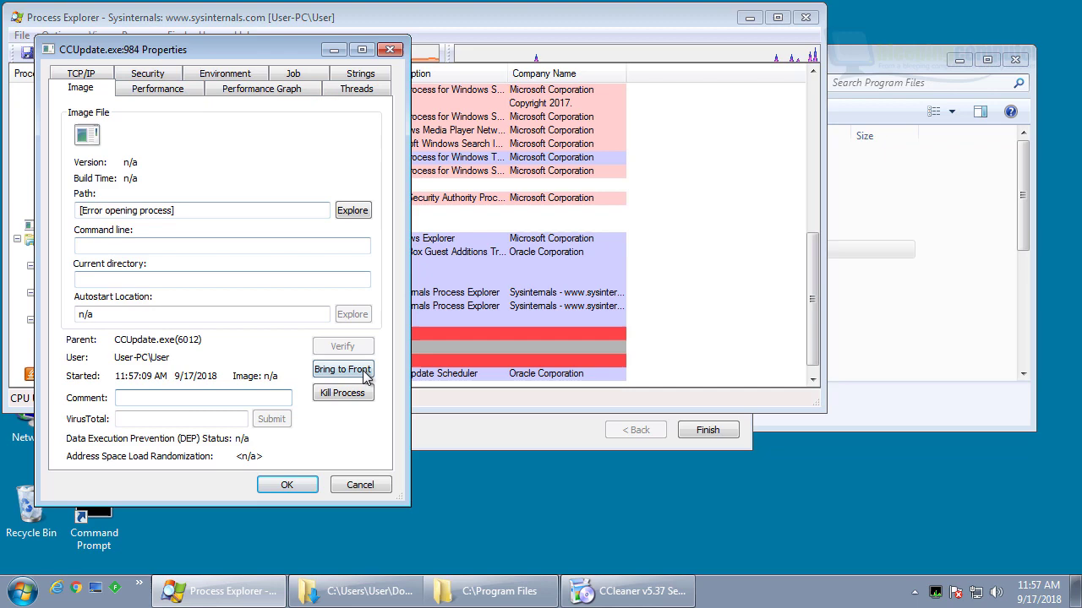
{"action": "left_click", "coordinate": [352, 210]}
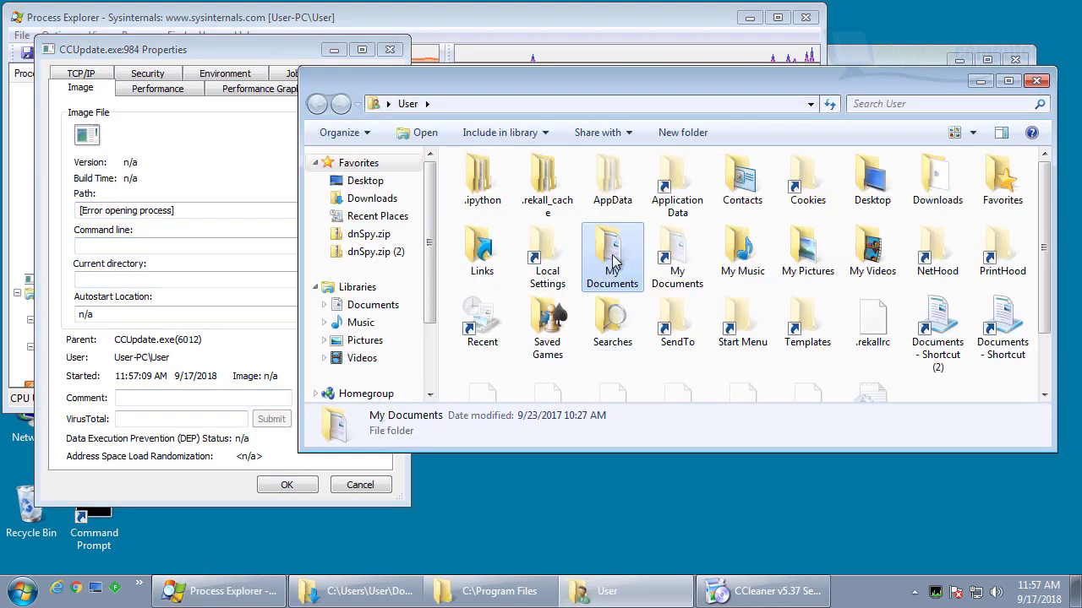
Close the extra windows and open the CCleaner folder in Program Files.
{"action": "left_click", "coordinate": [1036, 81]}
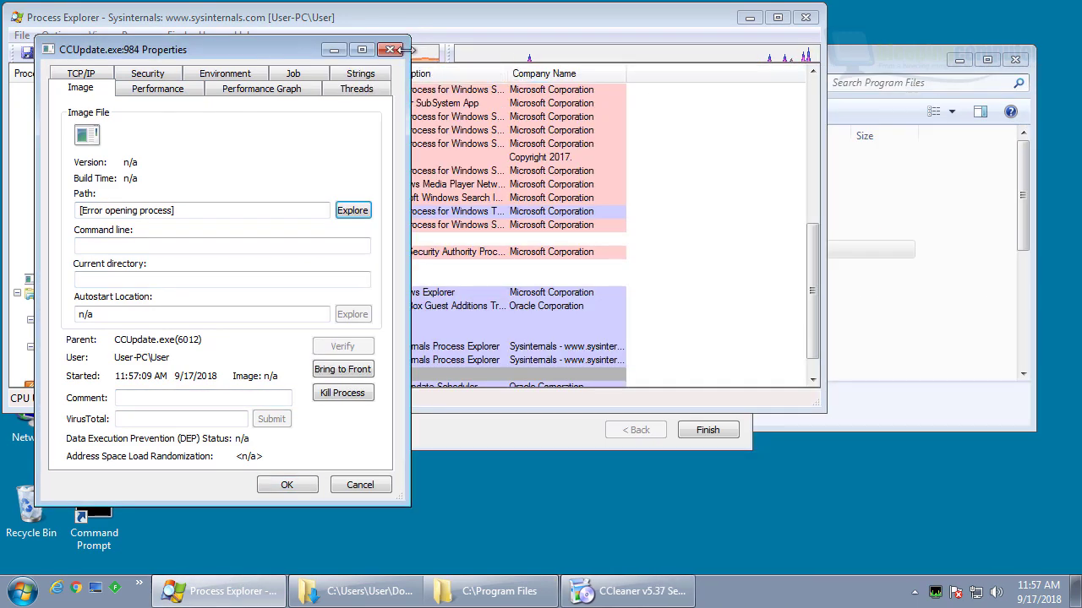
{"action": "left_click", "coordinate": [392, 49]}
{"action": "left_click", "coordinate": [525, 427]}
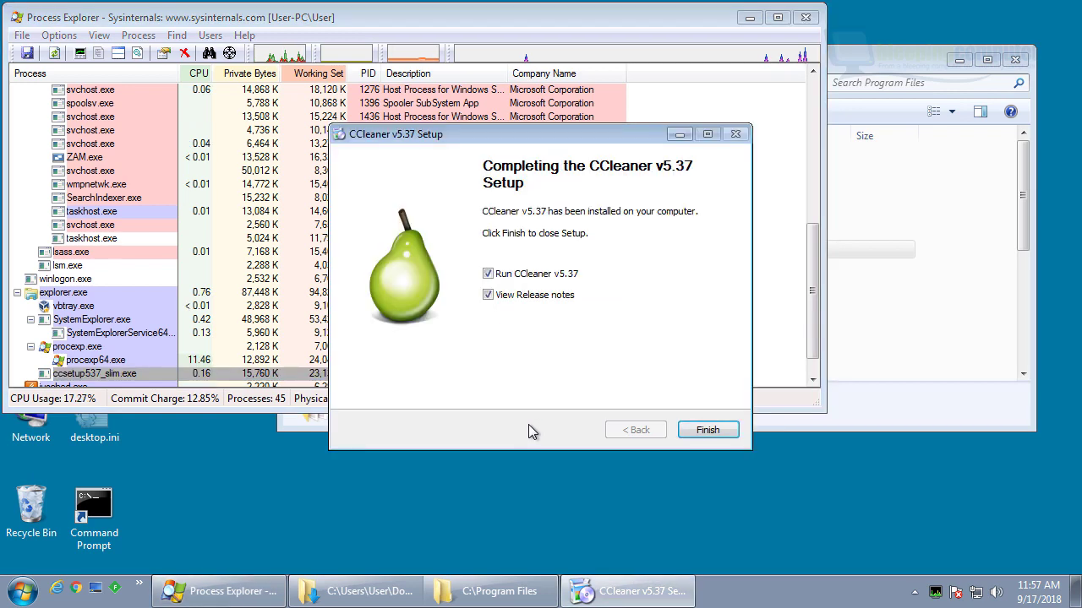
{"action": "left_click", "coordinate": [940, 317]}
{"action": "double_click", "coordinate": [482, 196]}
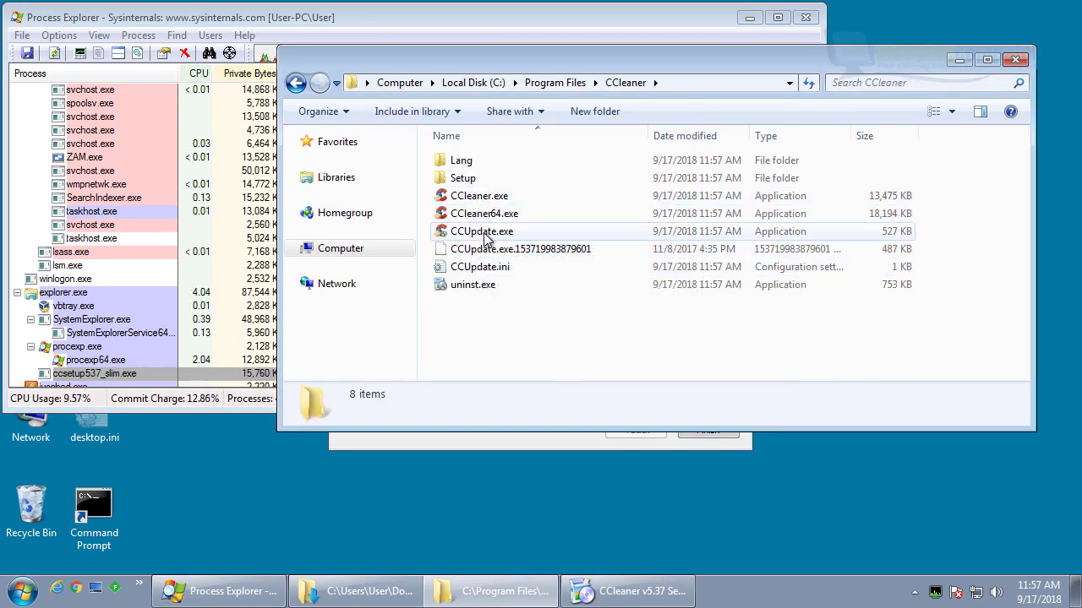
{"action": "right_click", "coordinate": [486, 239]}
{"action": "left_click", "coordinate": [554, 560]}
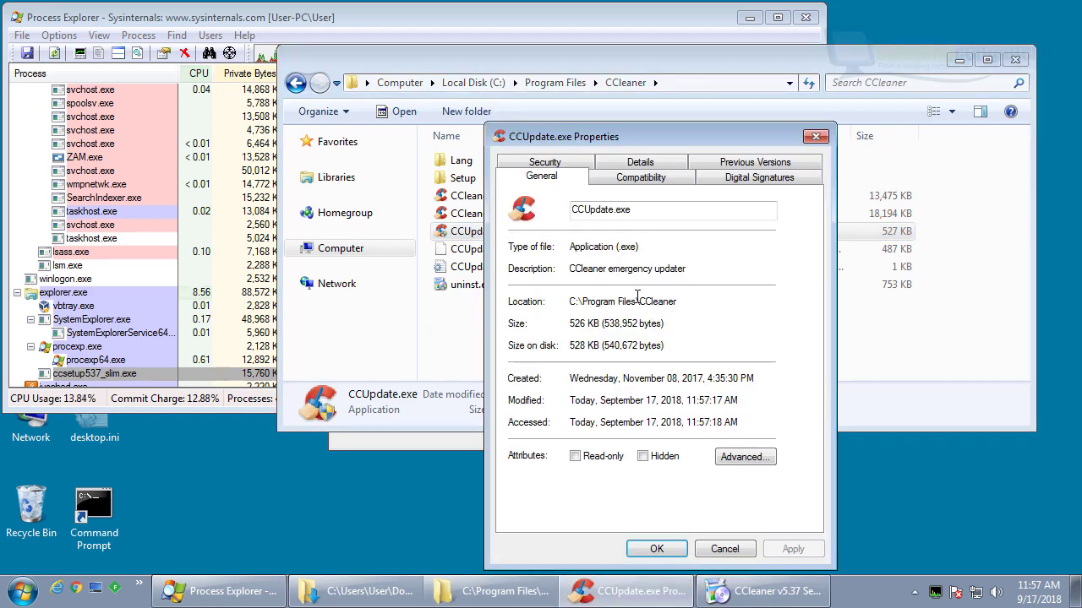
{"action": "left_click", "coordinate": [730, 550]}
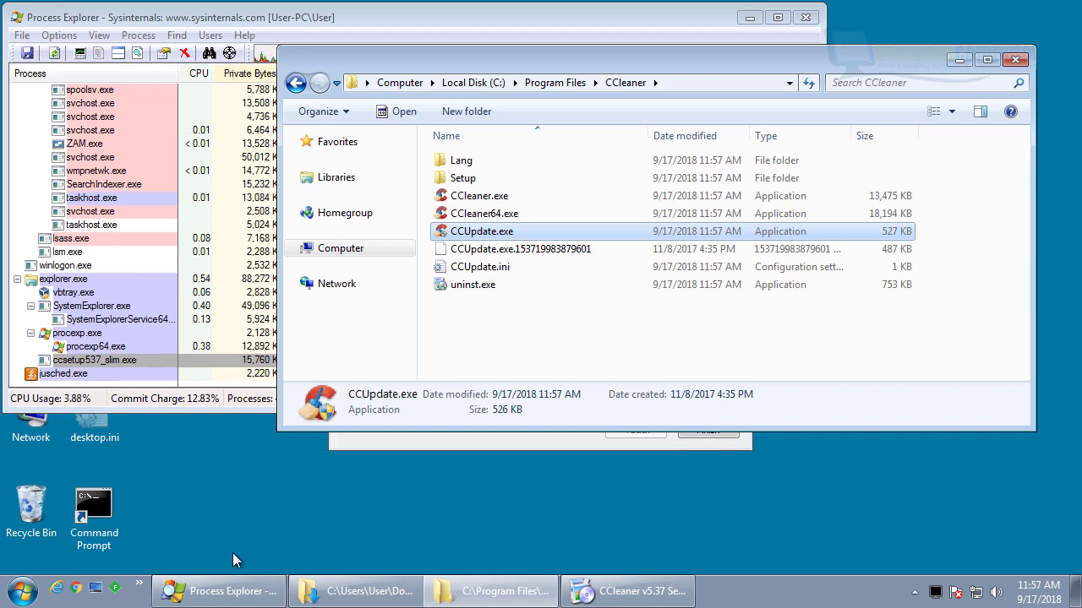
Finish setup to launch the updated CCleaner, close the release notes, and move Explorer aside.
{"action": "left_click", "coordinate": [573, 433]}
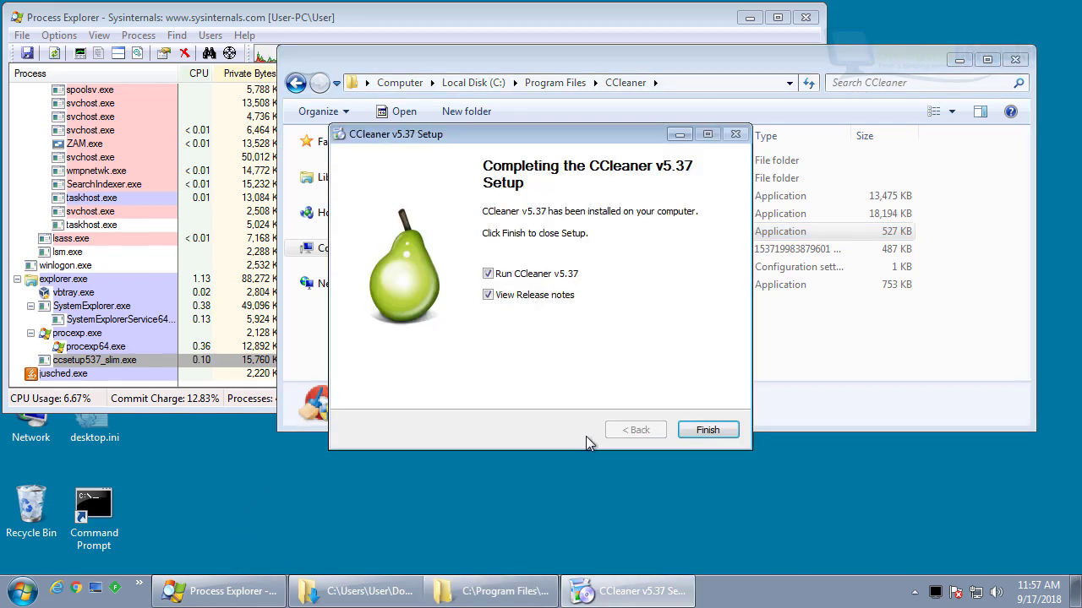
{"action": "left_click", "coordinate": [706, 432]}
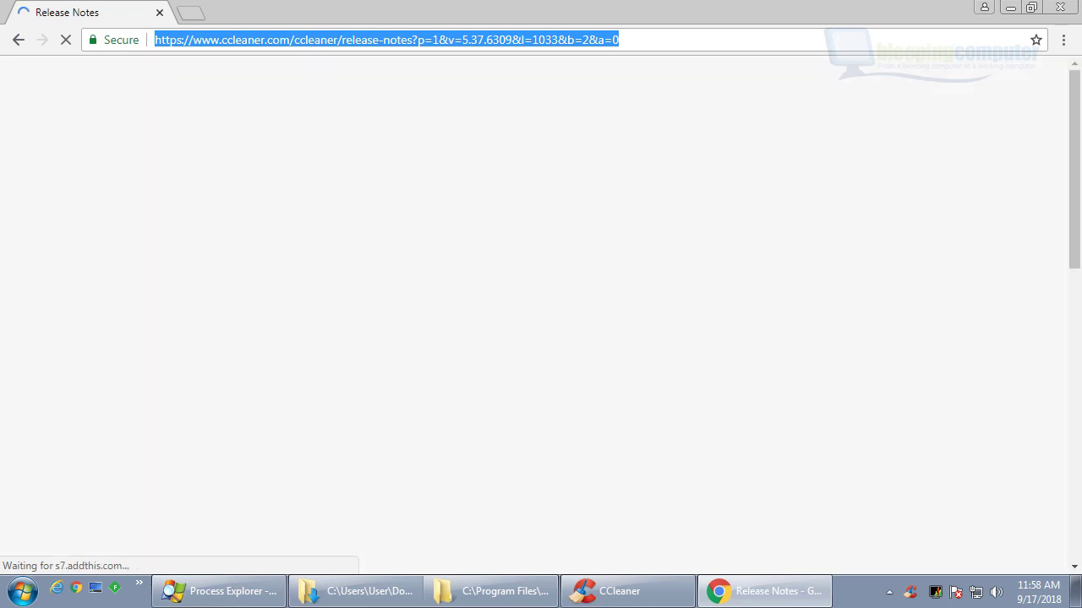
{"action": "left_click", "coordinate": [1066, 10]}
{"action": "left_click_drag", "start_coordinate": [349, 54], "coordinate": [677, 165]}
Show the Privacy settings page under CCleaner's Options.
{"action": "left_click", "coordinate": [526, 311]}
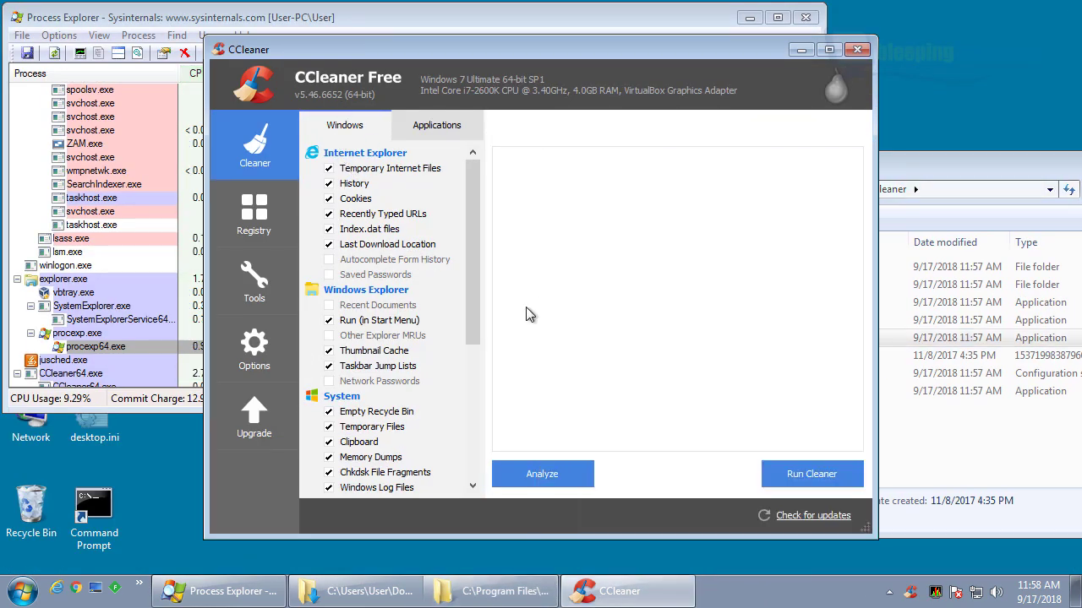
{"action": "left_click", "coordinate": [283, 370]}
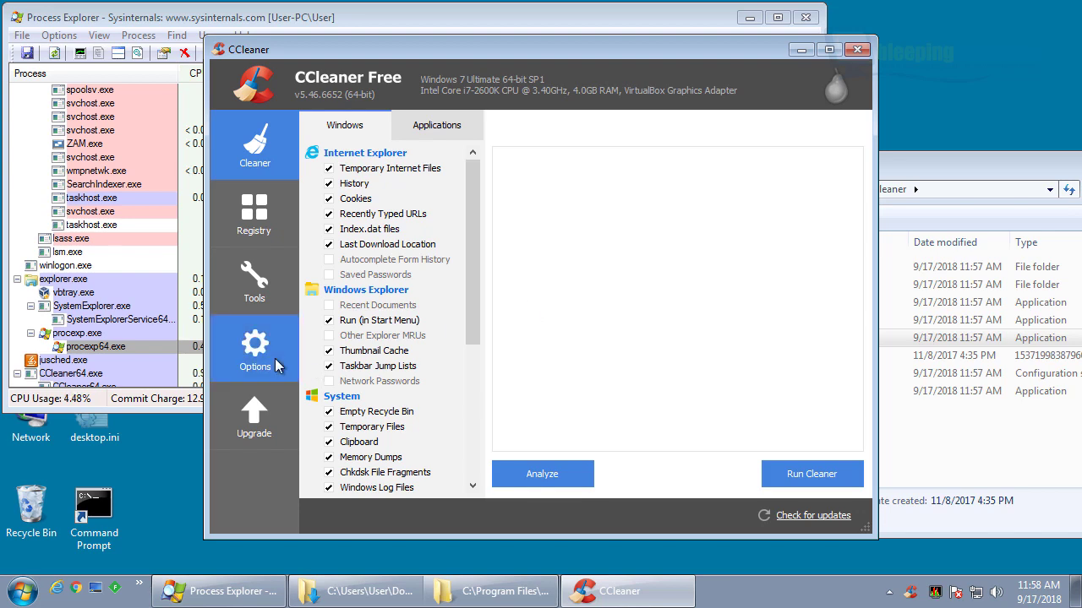
{"action": "left_click", "coordinate": [374, 361]}
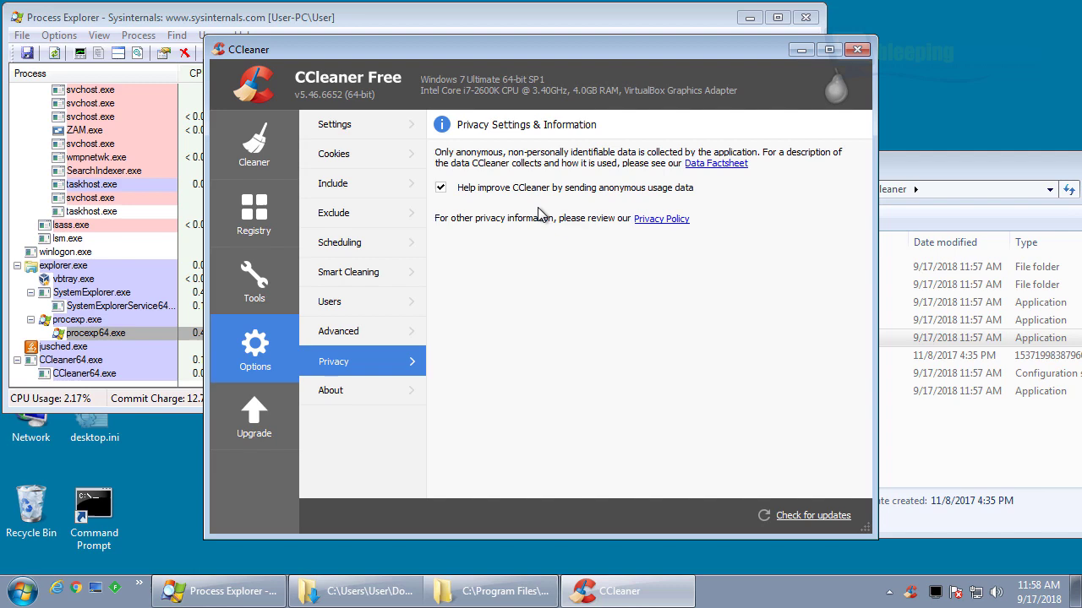
{"action": "left_click", "coordinate": [23, 591]}
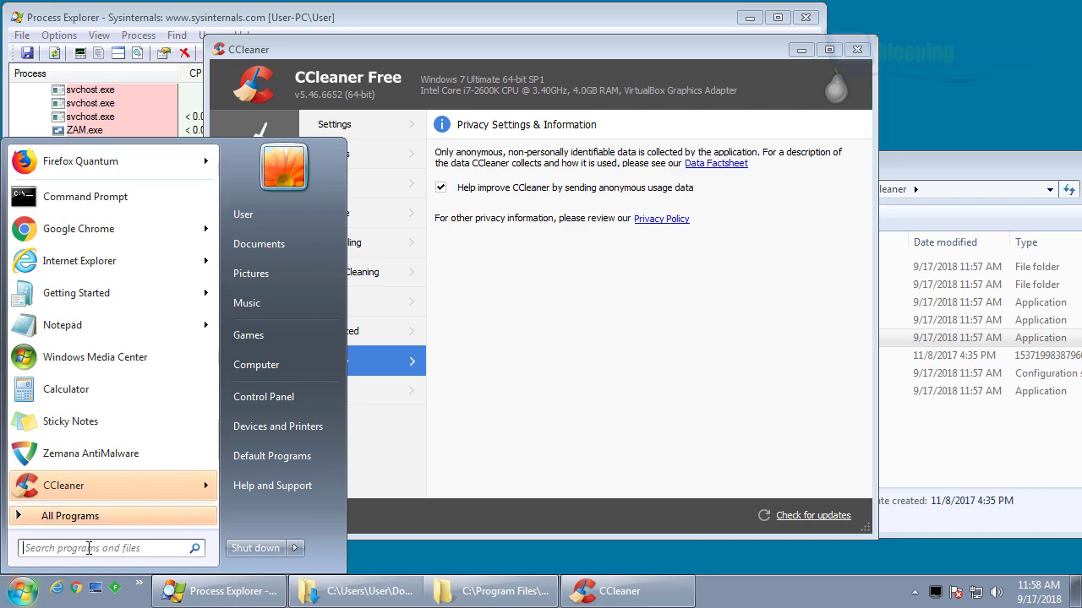
Search for 'task scheduler' from Start and launch Task Scheduler.
{"action": "type", "text": "c"}
{"action": "key", "text": "BackSpace"}
{"action": "type", "text": "ta"}
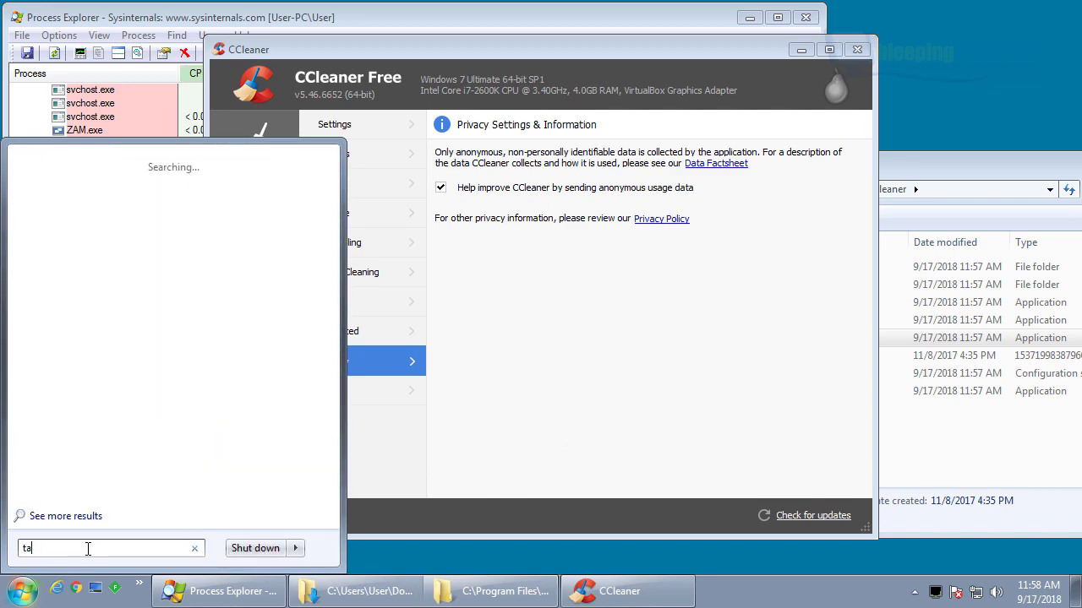
{"action": "type", "text": "sk scheduler"}
{"action": "key", "text": "Return"}
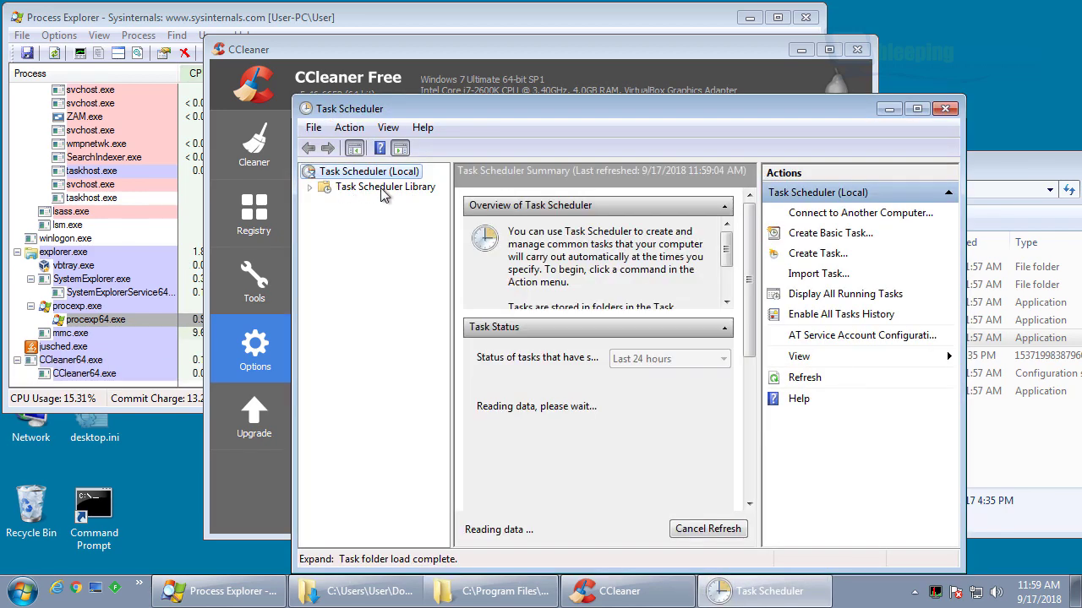
Review the CCleaner Update task's Daily trigger and CCUpdate.exe action, then delete the task.
{"action": "double_click", "coordinate": [403, 188]}
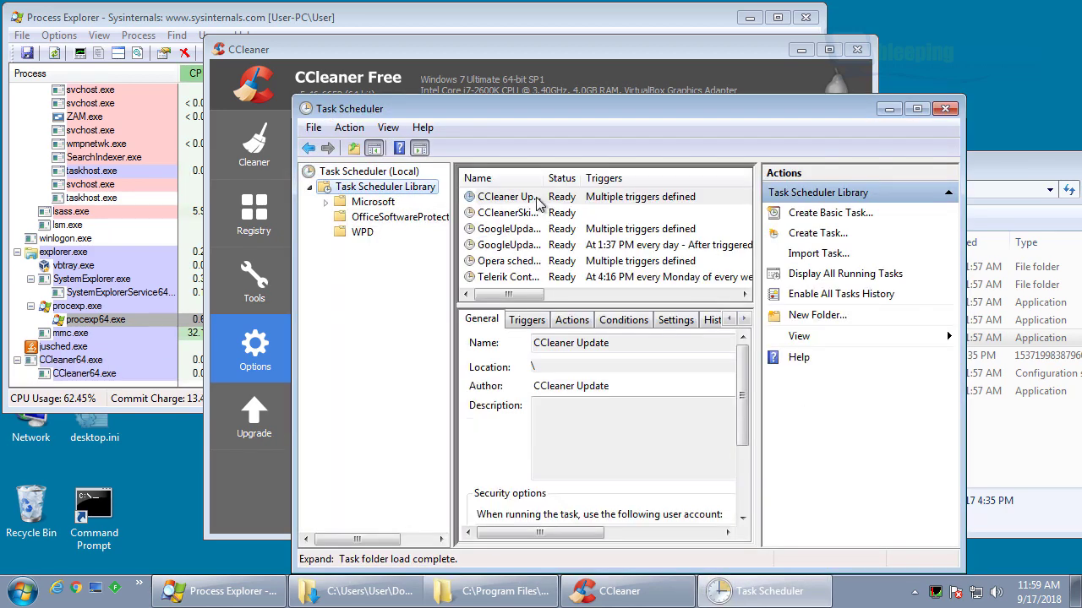
{"action": "left_click", "coordinate": [575, 198]}
{"action": "double_click", "coordinate": [575, 199]}
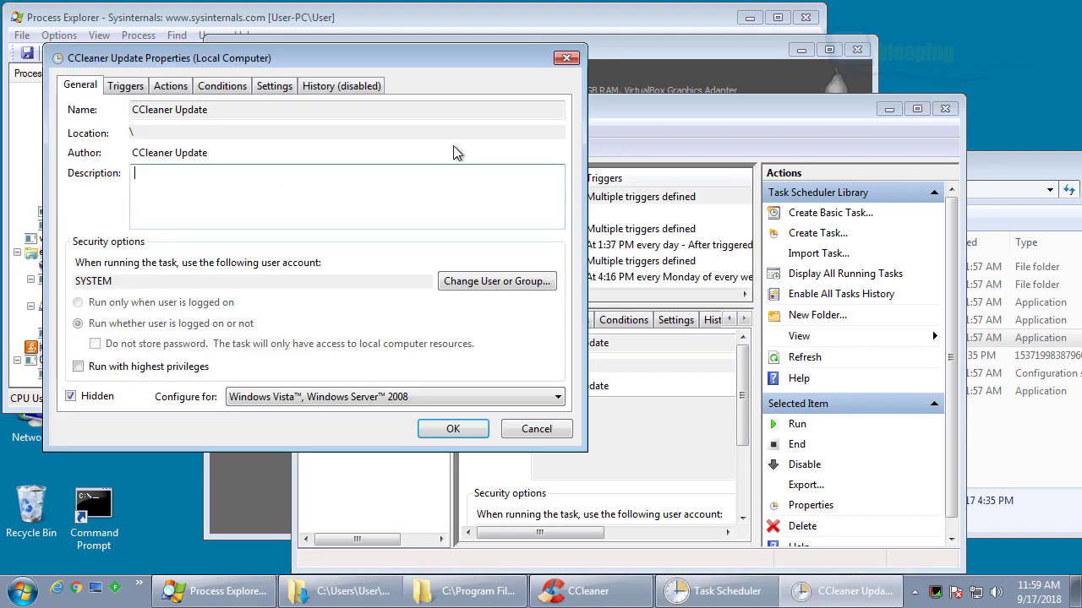
{"action": "left_click", "coordinate": [125, 86]}
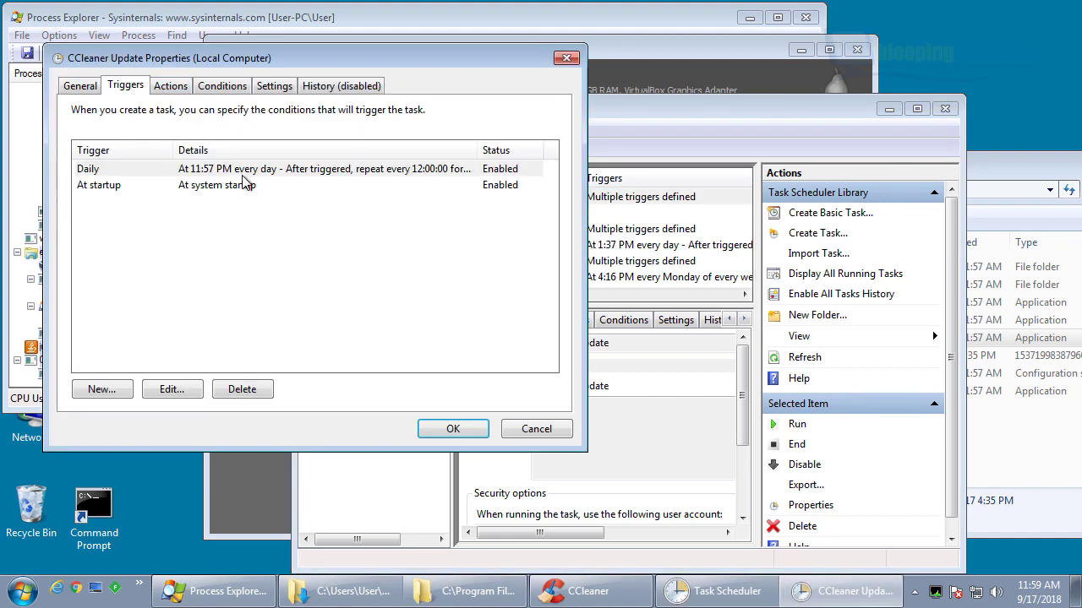
{"action": "double_click", "coordinate": [388, 171]}
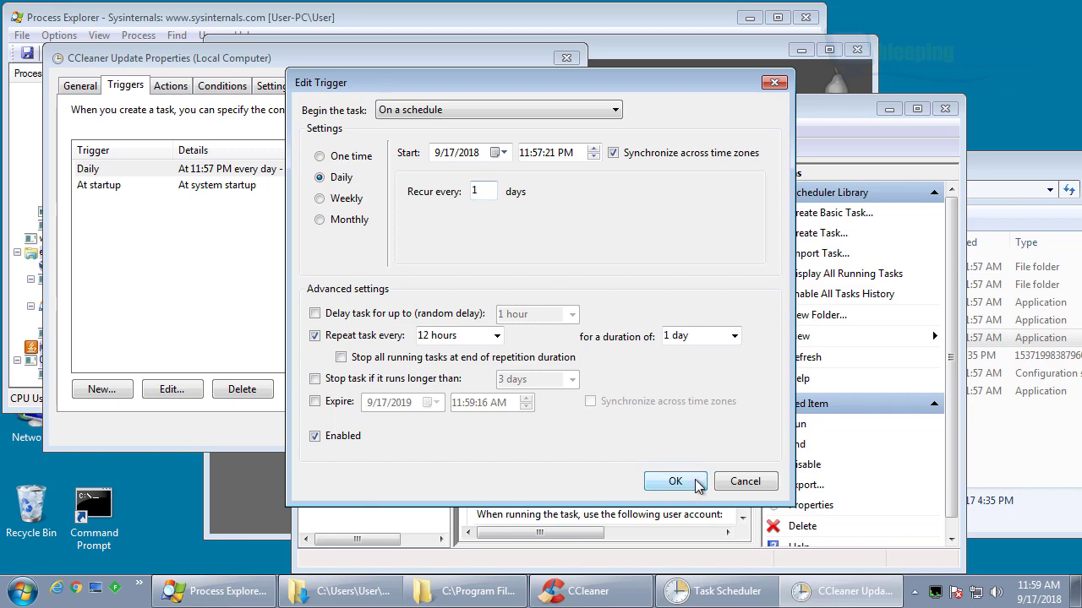
{"action": "left_click", "coordinate": [665, 479]}
{"action": "left_click", "coordinate": [183, 91]}
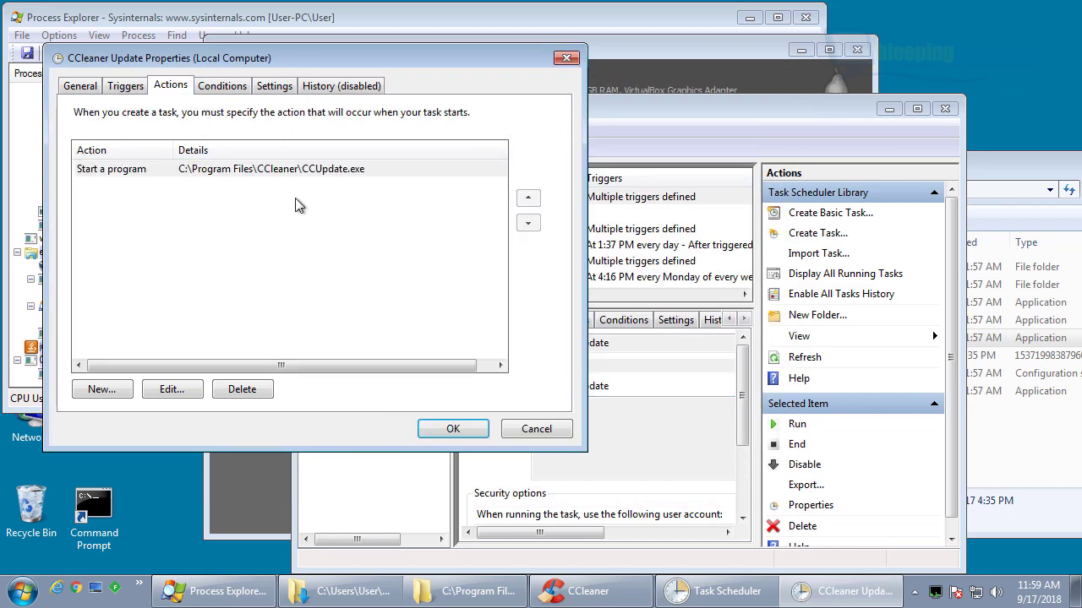
{"action": "left_click", "coordinate": [470, 433]}
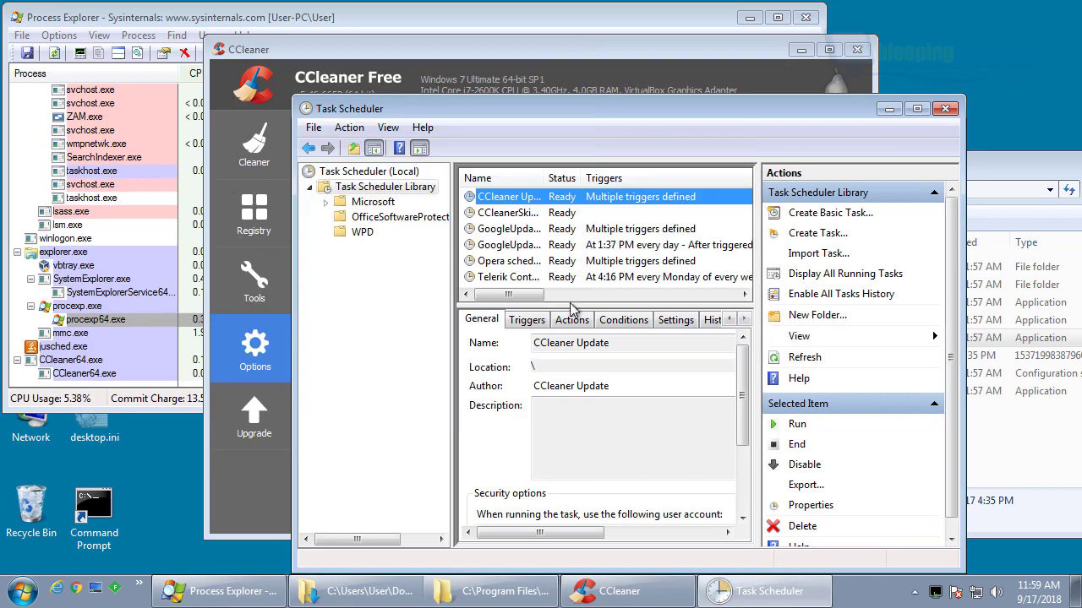
{"action": "key", "text": "Delete"}
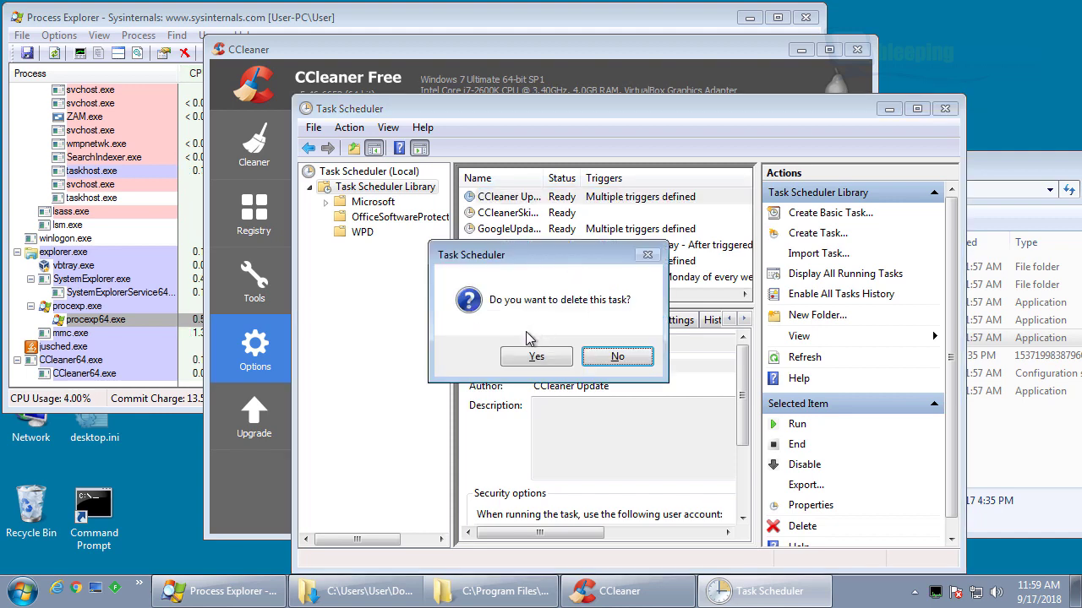
{"action": "left_click", "coordinate": [554, 359]}
Delete CCUpdate.exe from C:\Program Files\CCleaner, continuing past the access-denied prompt.
{"action": "left_click", "coordinate": [528, 589]}
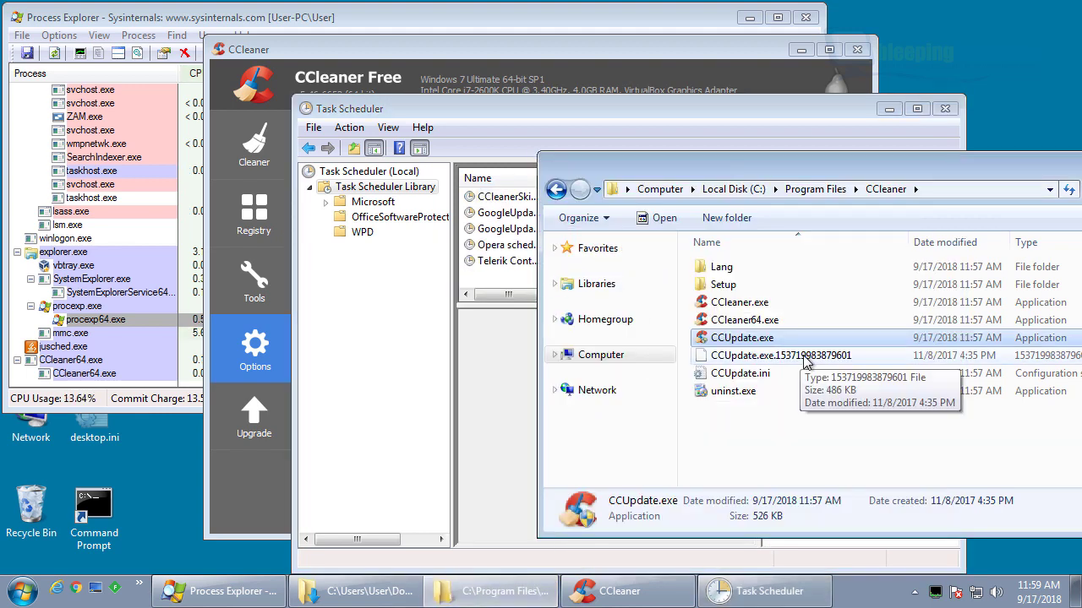
{"action": "key", "text": "F2"}
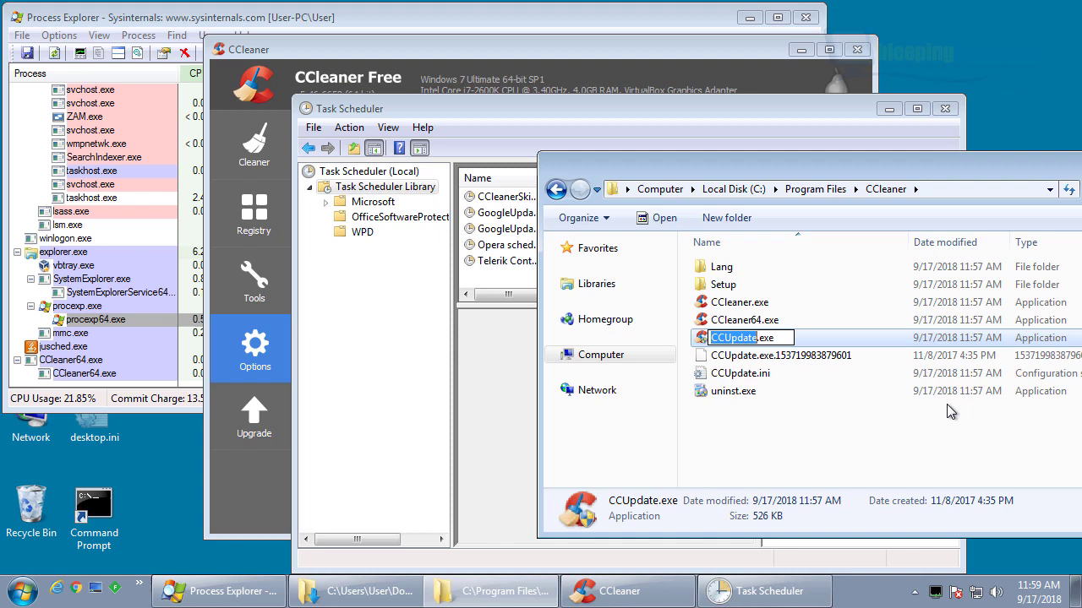
{"action": "key", "text": "BackSpace"}
{"action": "key", "text": "Escape"}
{"action": "key", "text": "Delete"}
{"action": "key", "text": "Return"}
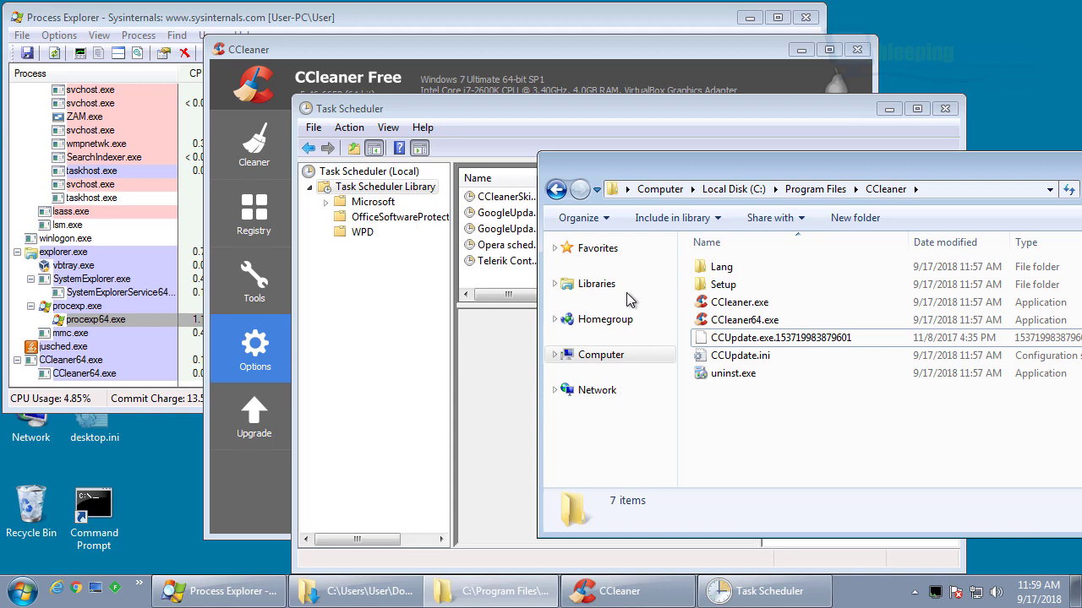
Return to the CCleaner Free v5.46 window on its Privacy settings page.
{"action": "left_click", "coordinate": [357, 49]}
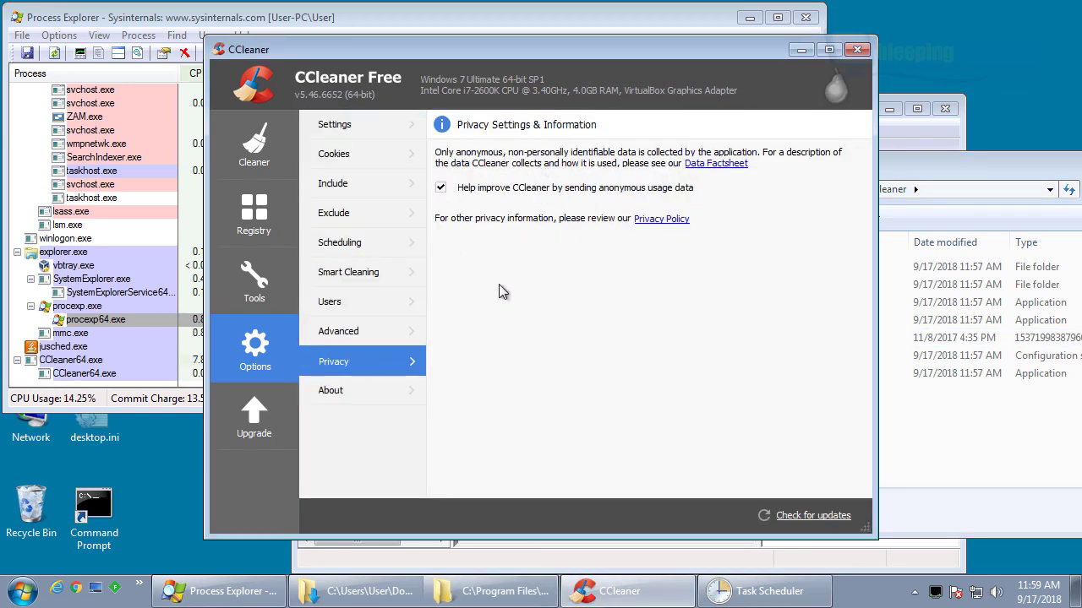